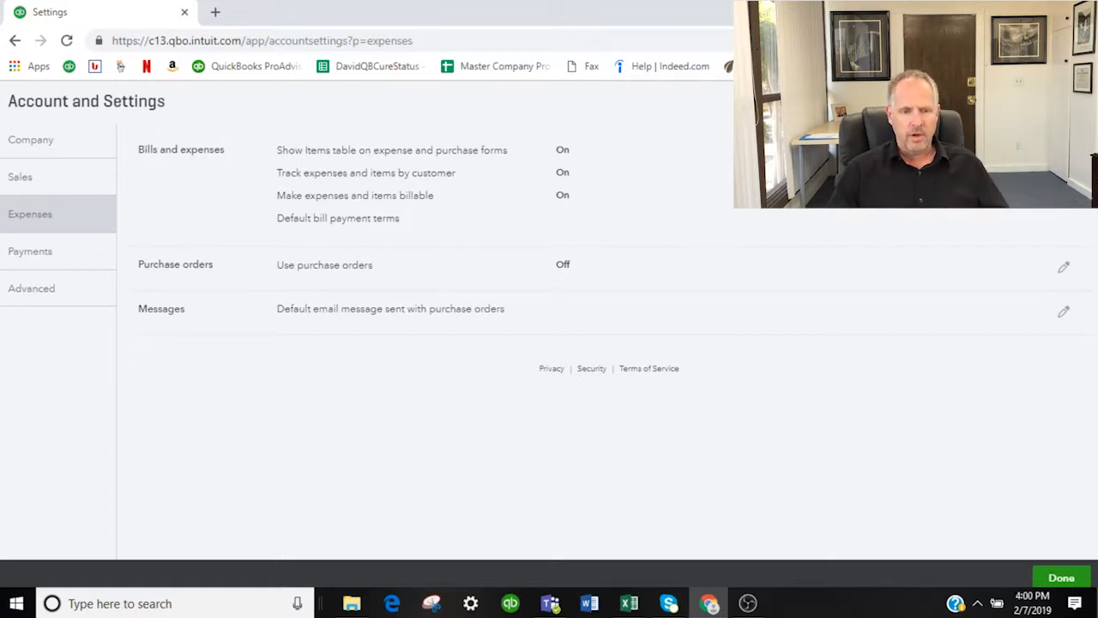
Step: Close the account settings and open a blank expense form from the Expenses area
{"action": "left_click", "coordinate": [1076, 102]}
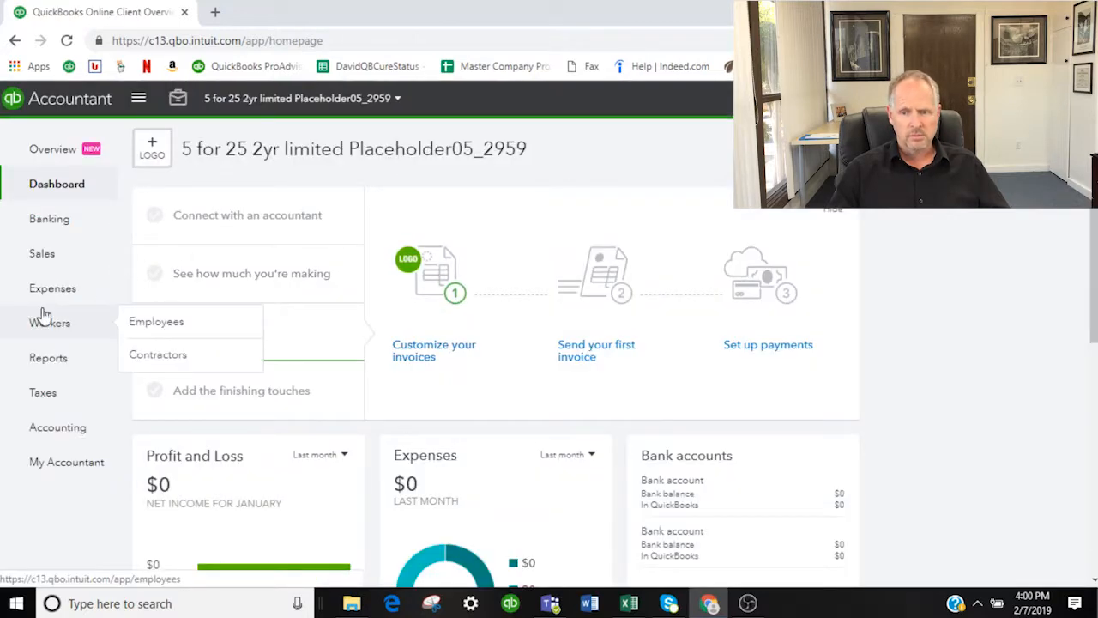
{"action": "mouse_move", "coordinate": [26, 296]}
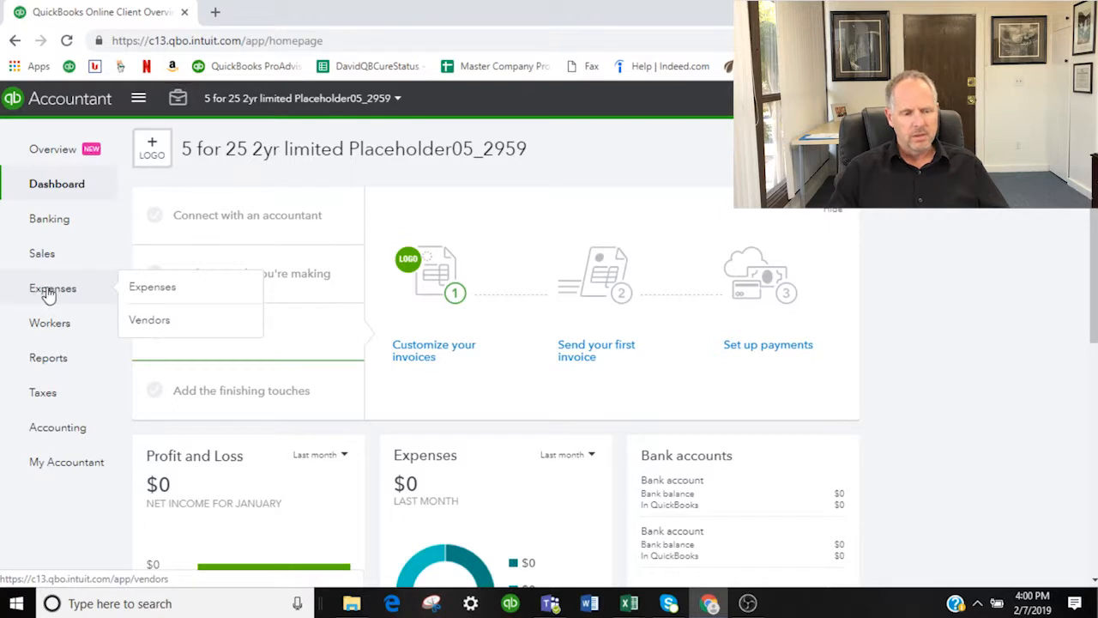
{"action": "left_click", "coordinate": [148, 292]}
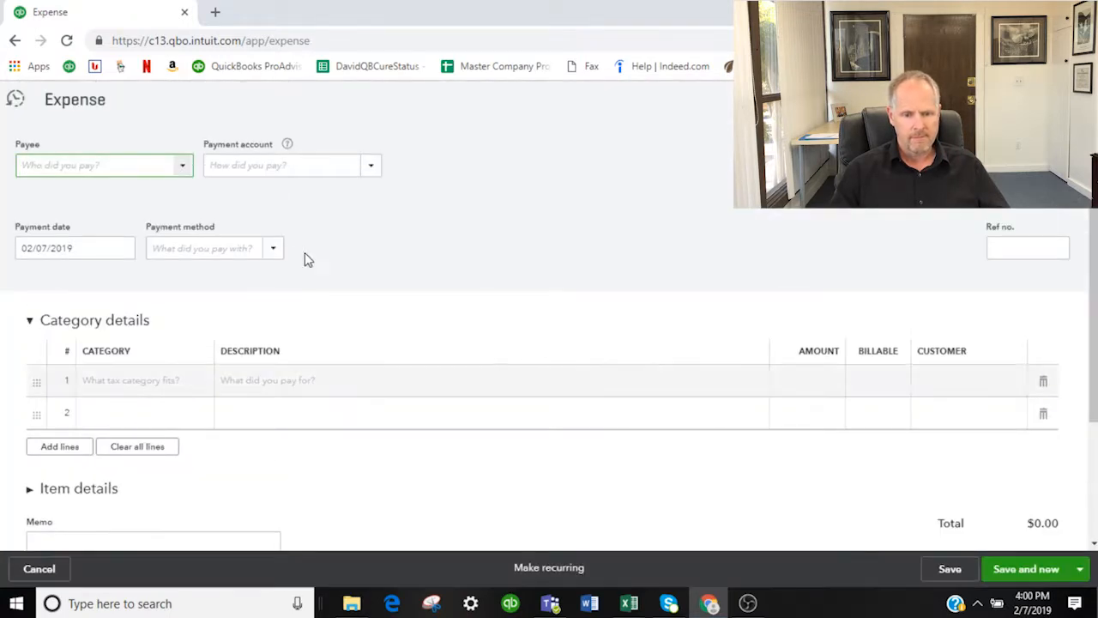
Step: Set the expense's payee to the vendor Elvis Presley Stuff
{"action": "left_click", "coordinate": [182, 171]}
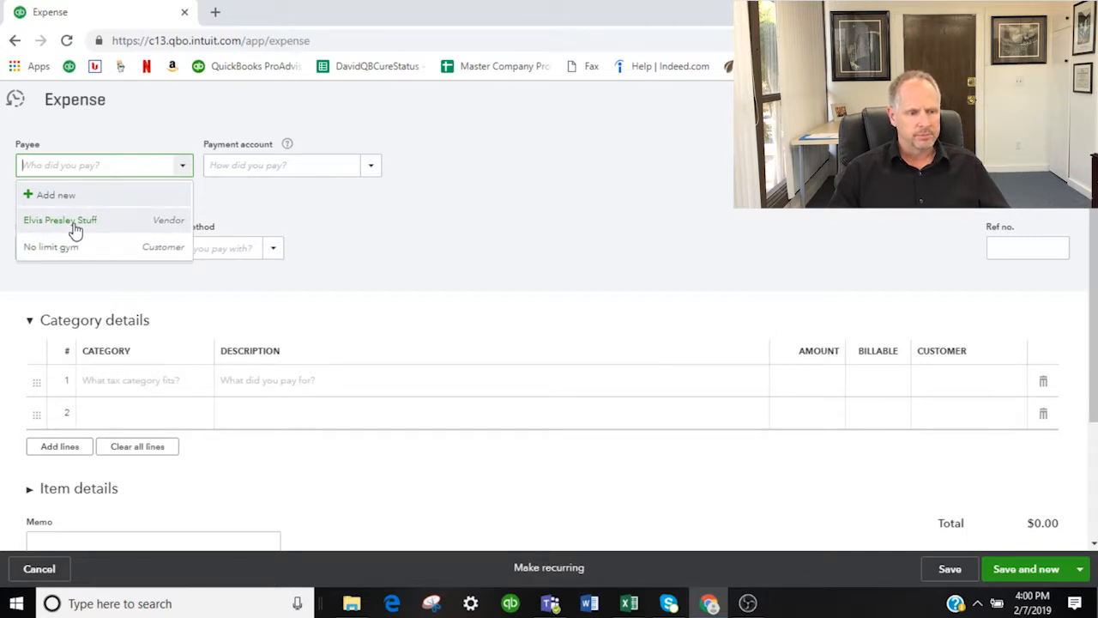
{"action": "left_click", "coordinate": [181, 166]}
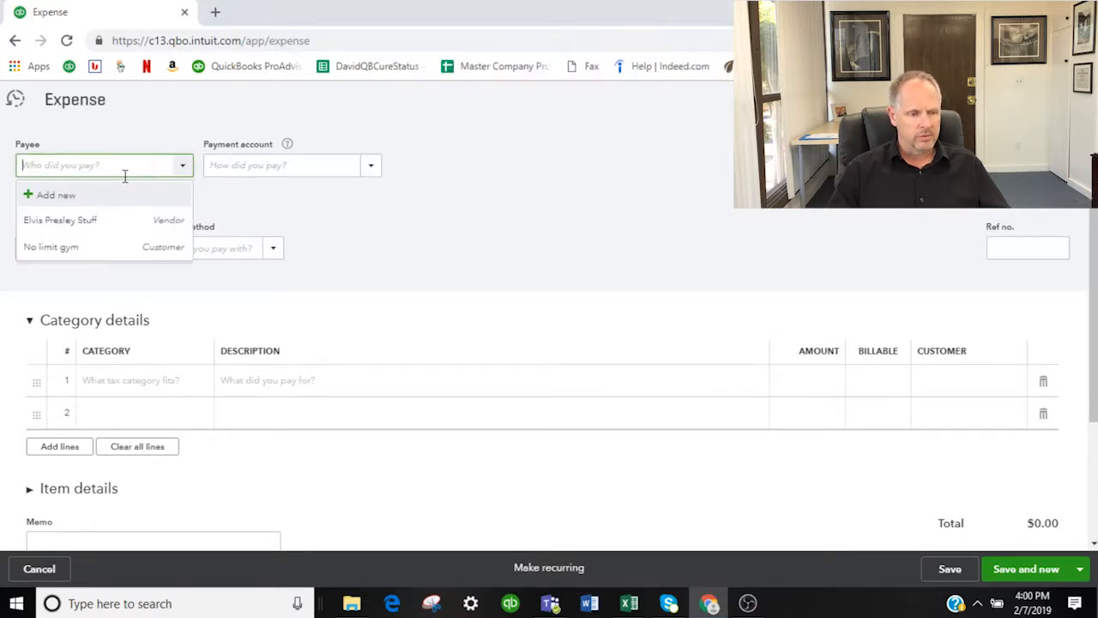
{"action": "left_click", "coordinate": [77, 220]}
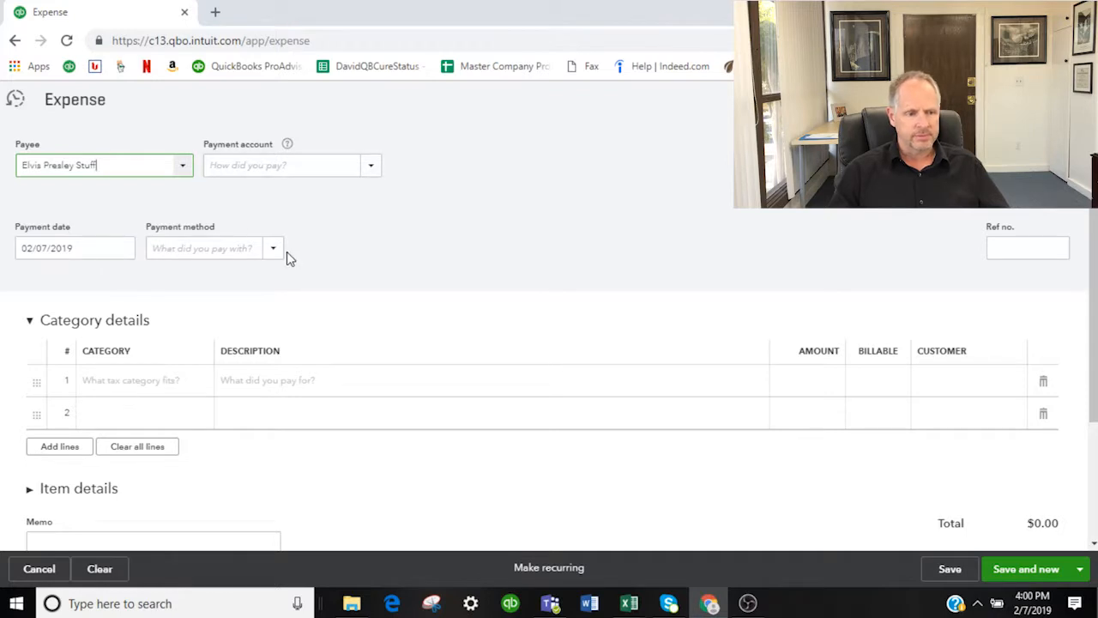
Step: Fill the first category line with Contractors, an amount of 500, and No limit gym as the customer
{"action": "left_click", "coordinate": [163, 382]}
{"action": "left_click", "coordinate": [200, 382]}
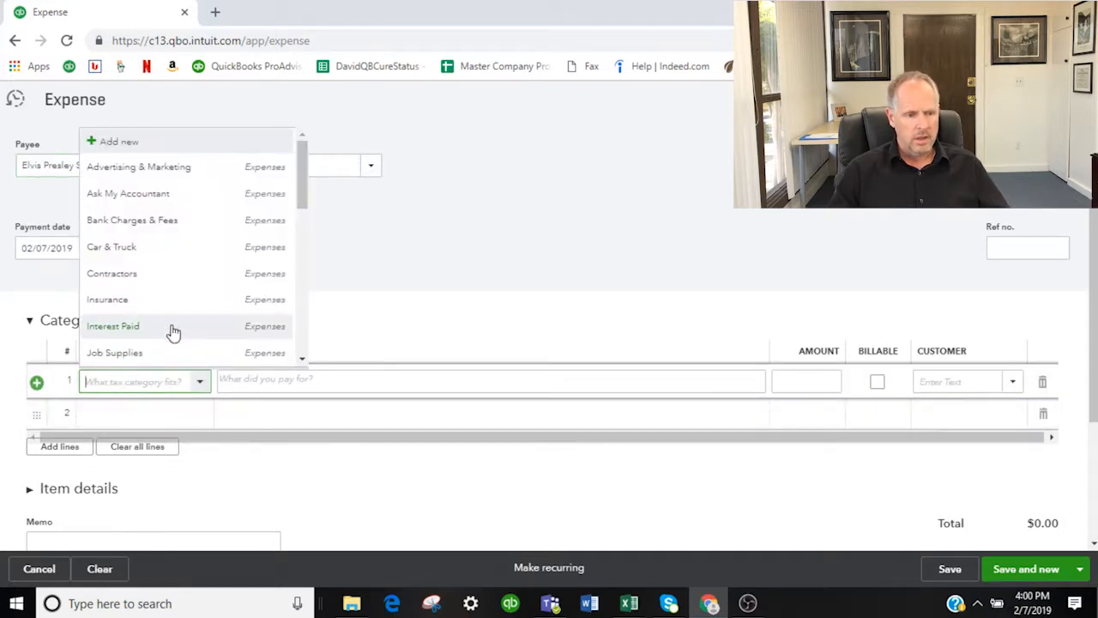
{"action": "left_click", "coordinate": [114, 277]}
{"action": "left_click", "coordinate": [807, 381]}
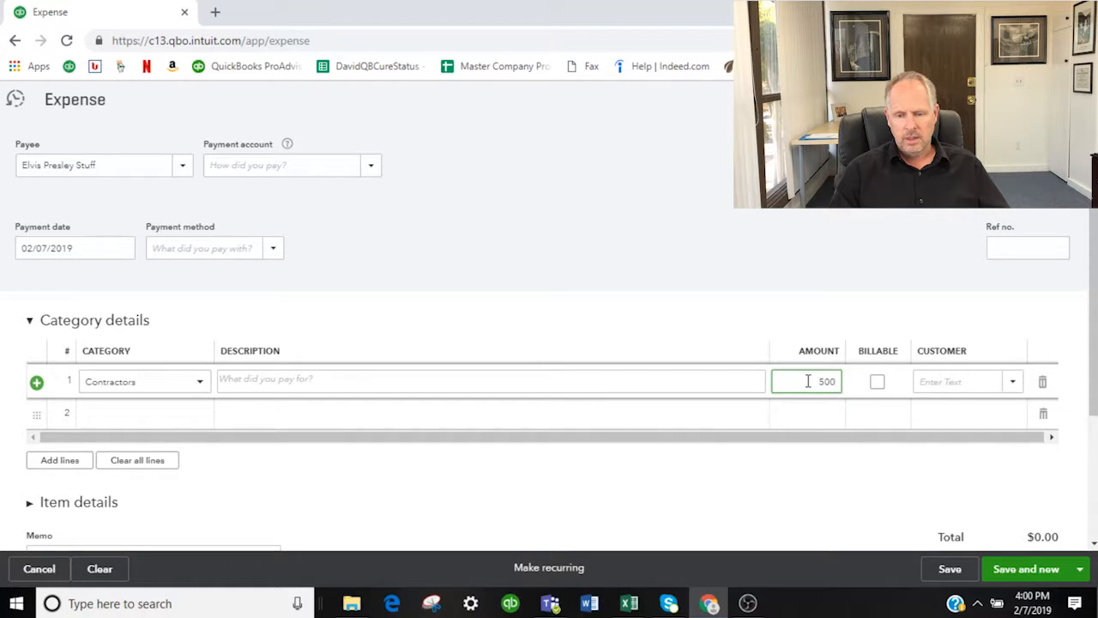
{"action": "left_click", "coordinate": [993, 383]}
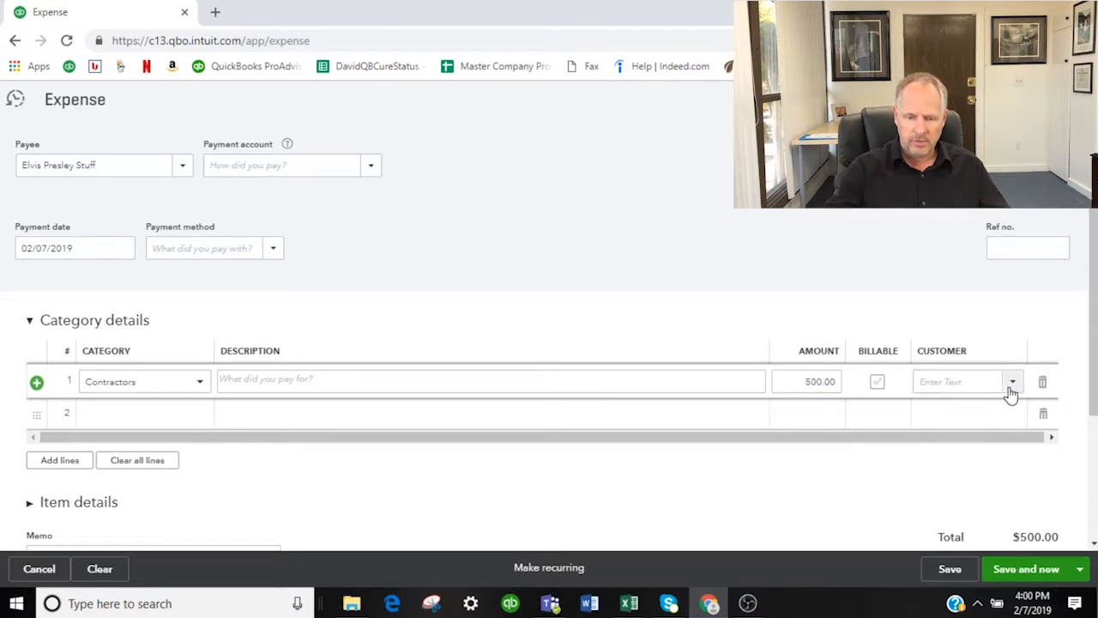
{"action": "left_click", "coordinate": [1012, 384]}
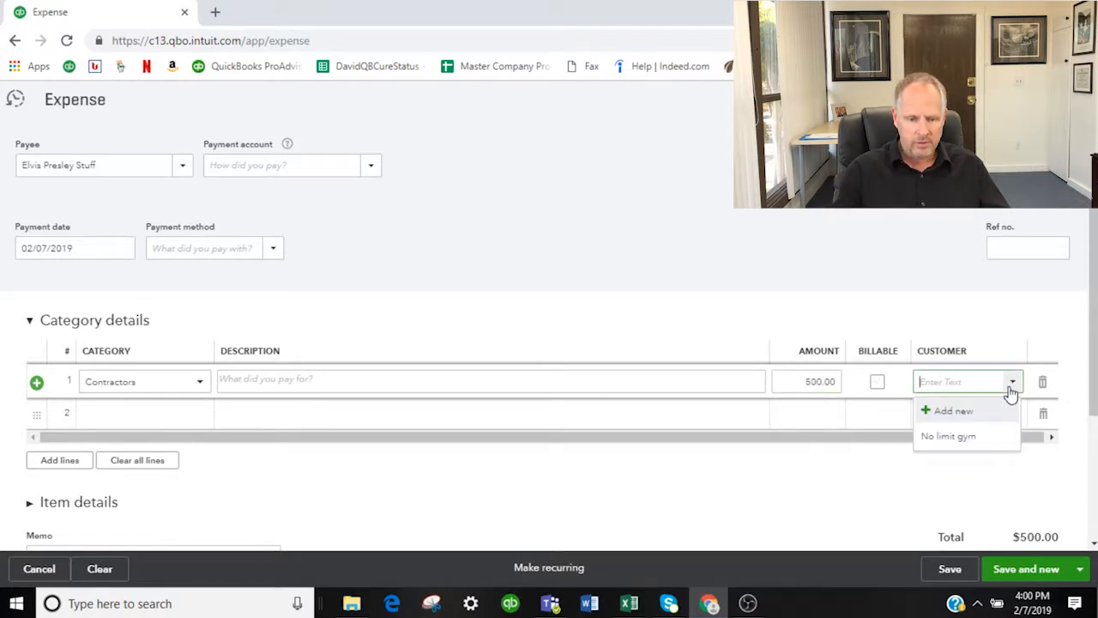
{"action": "left_click", "coordinate": [949, 437]}
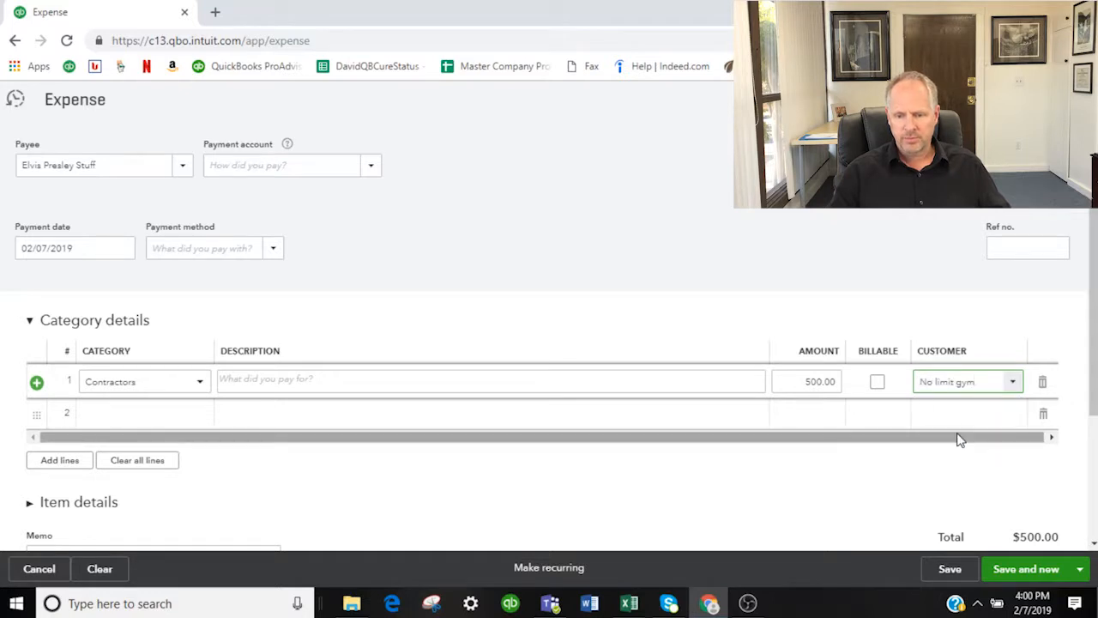
Step: Browse the Documents folder for a file to attach to the expense, and close the file picker without attaching one
{"action": "scroll", "coordinate": [502, 451], "scroll_direction": "down", "scroll_amount": 2}
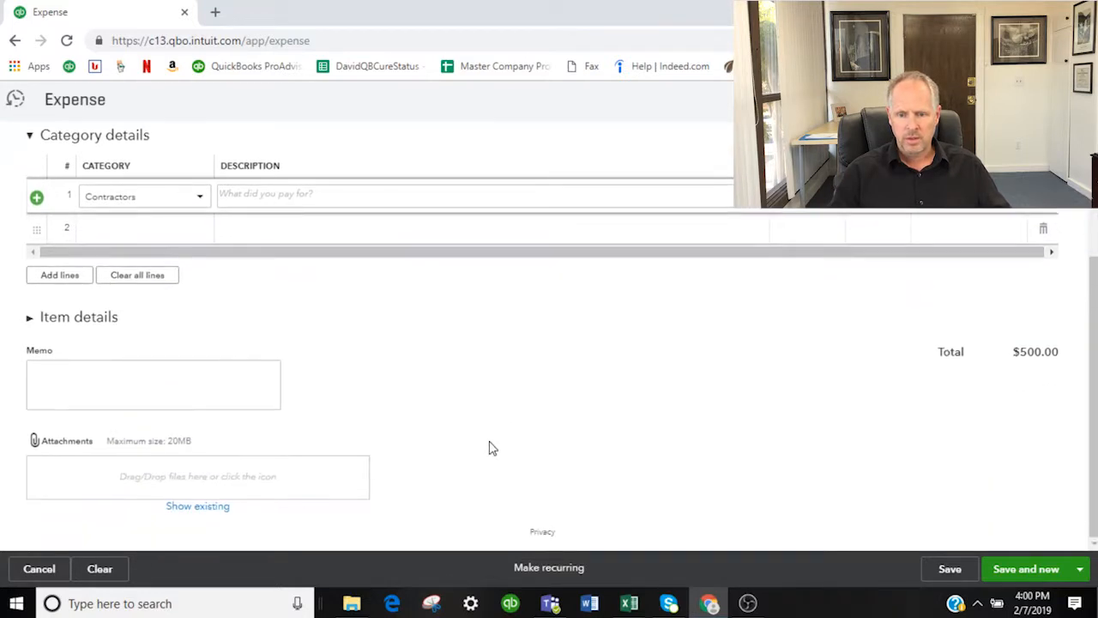
{"action": "left_click", "coordinate": [65, 447]}
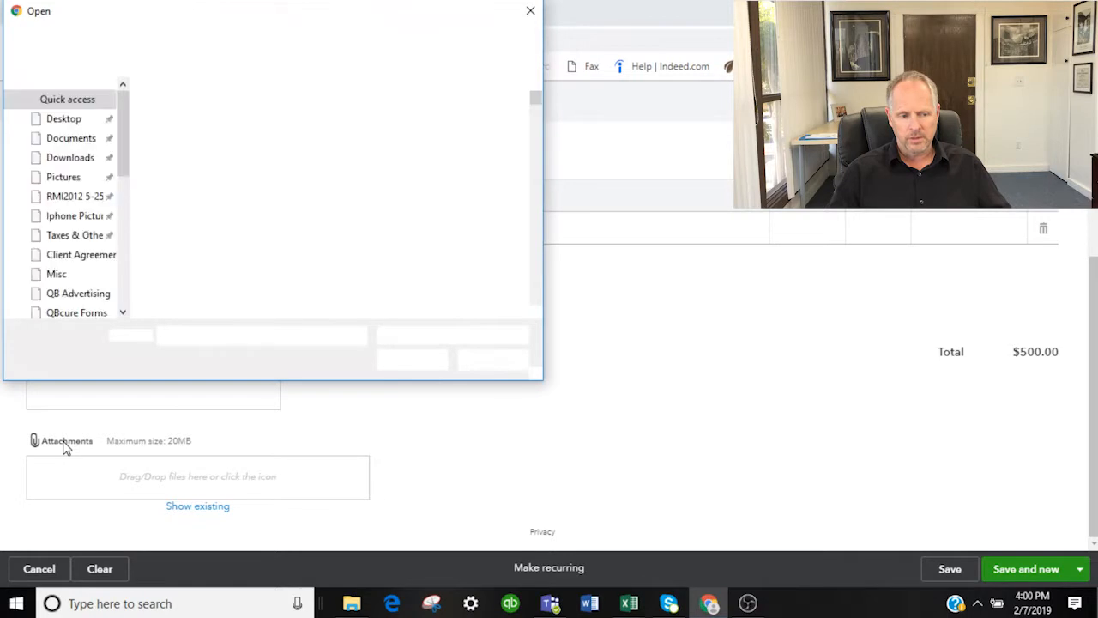
{"action": "left_click", "coordinate": [58, 138]}
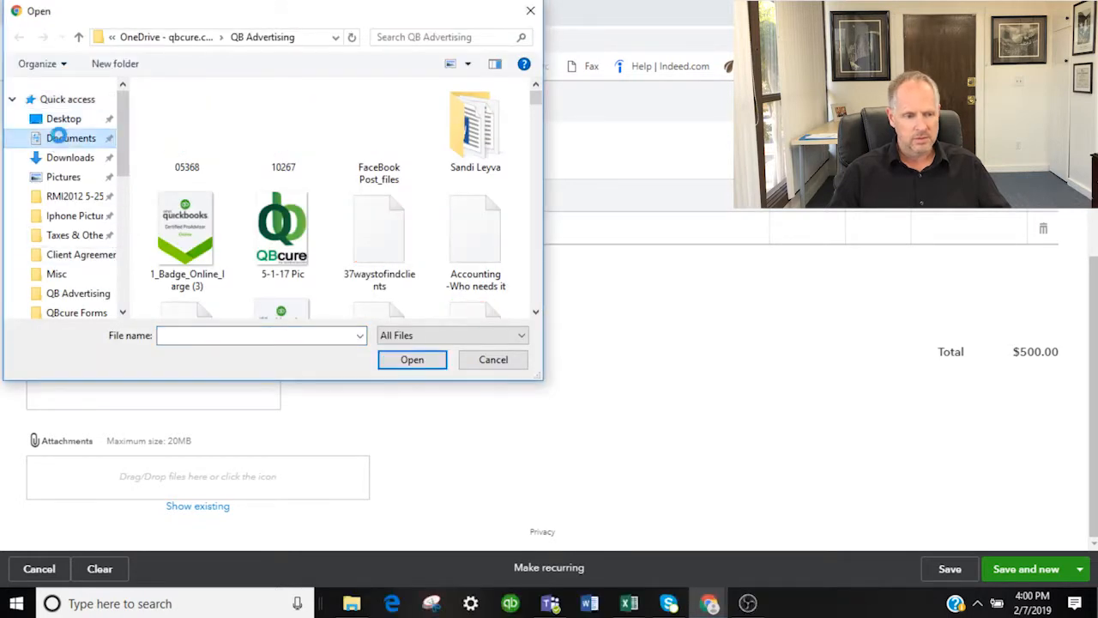
{"action": "left_click", "coordinate": [81, 157]}
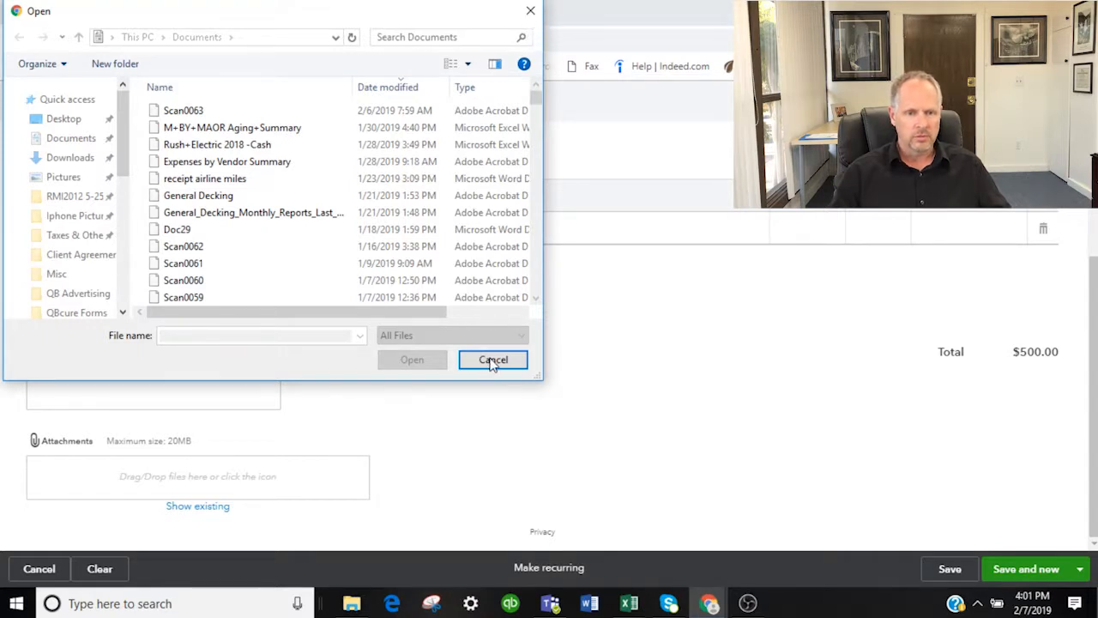
{"action": "left_click", "coordinate": [530, 11]}
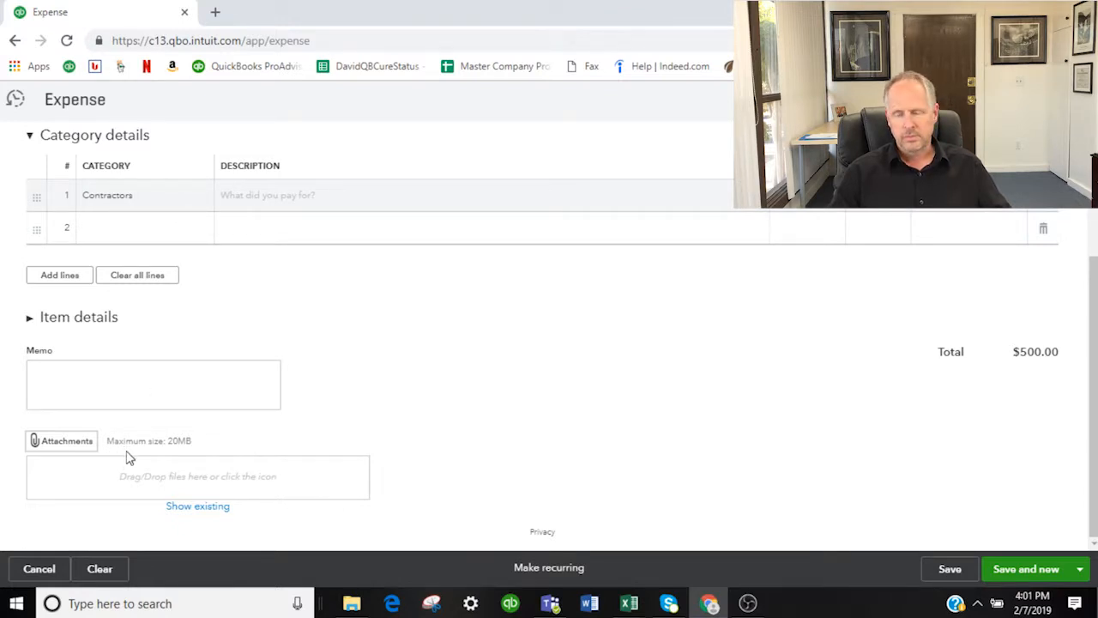
{"action": "scroll", "coordinate": [455, 361], "scroll_direction": "up", "scroll_amount": 2}
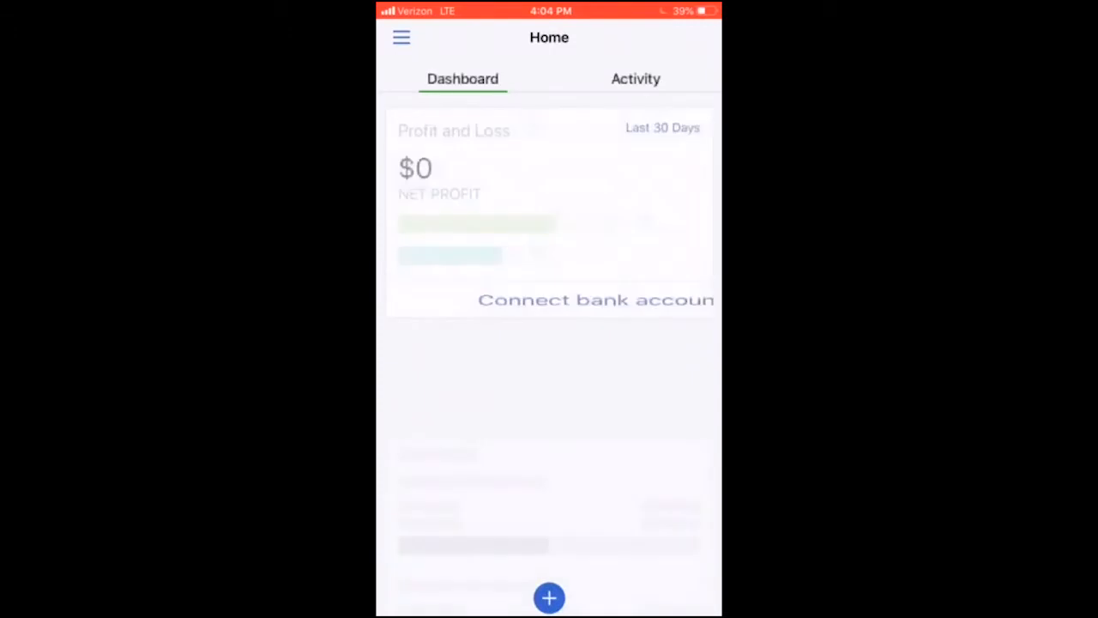
Step: In the QuickBooks mobile app, view the navigation menu and the bank account connection page, and return to the Home dashboard
{"action": "left_click", "coordinate": [401, 37]}
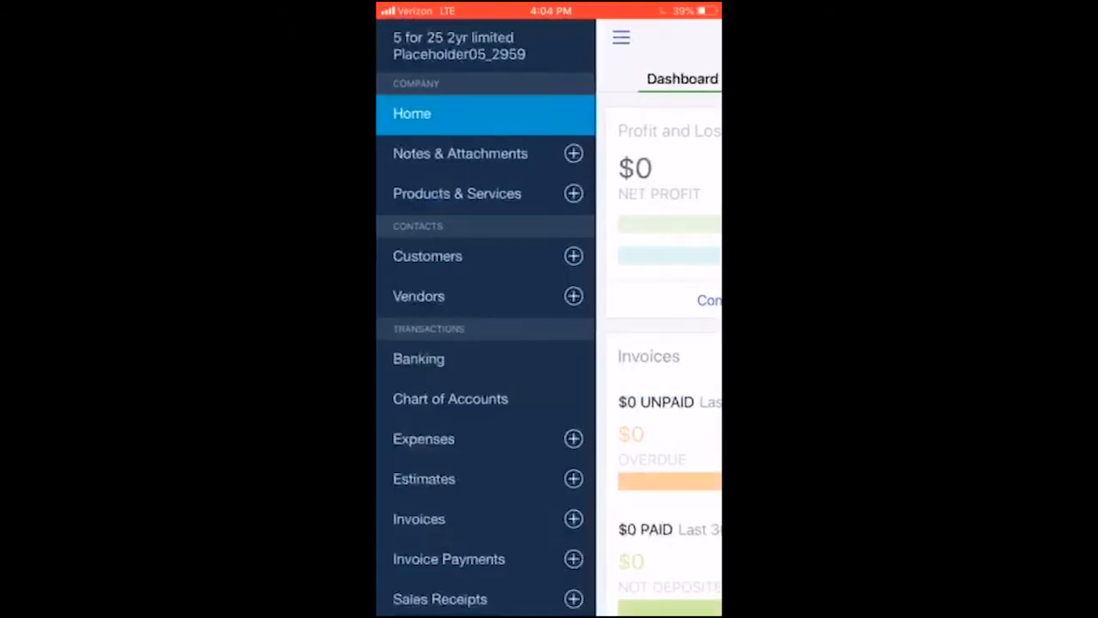
{"action": "left_click", "coordinate": [622, 37]}
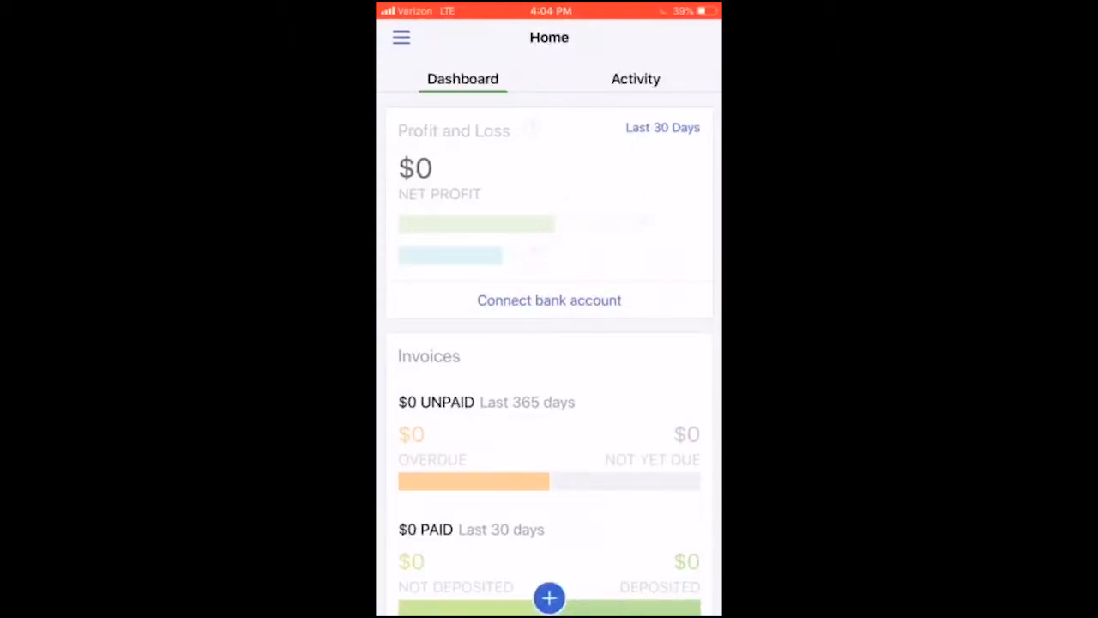
{"action": "left_click", "coordinate": [549, 300]}
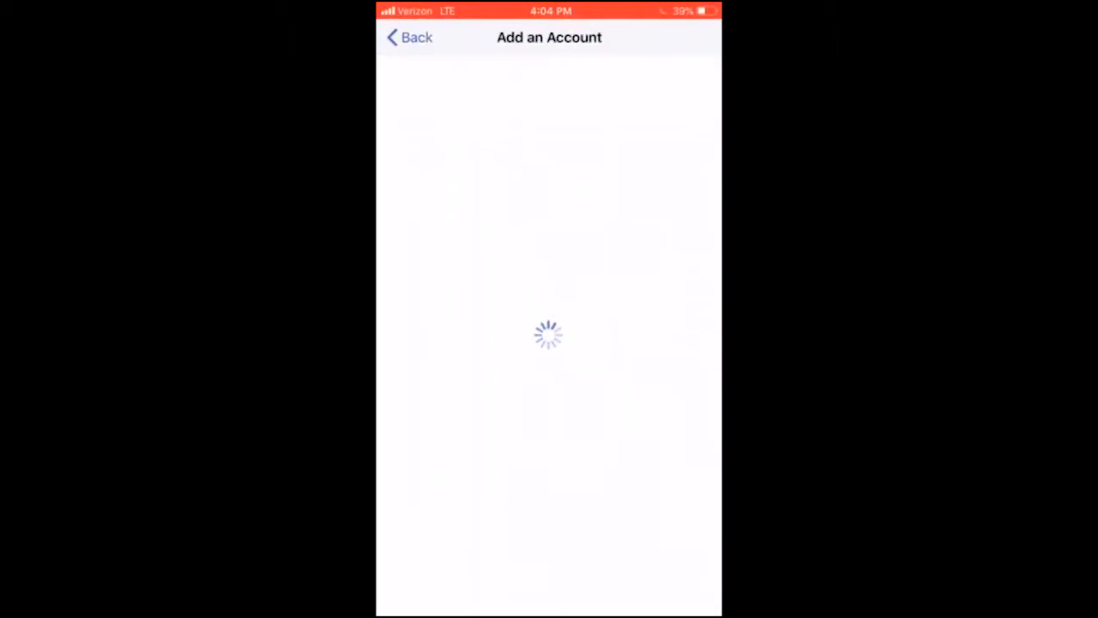
{"action": "left_click", "coordinate": [411, 37]}
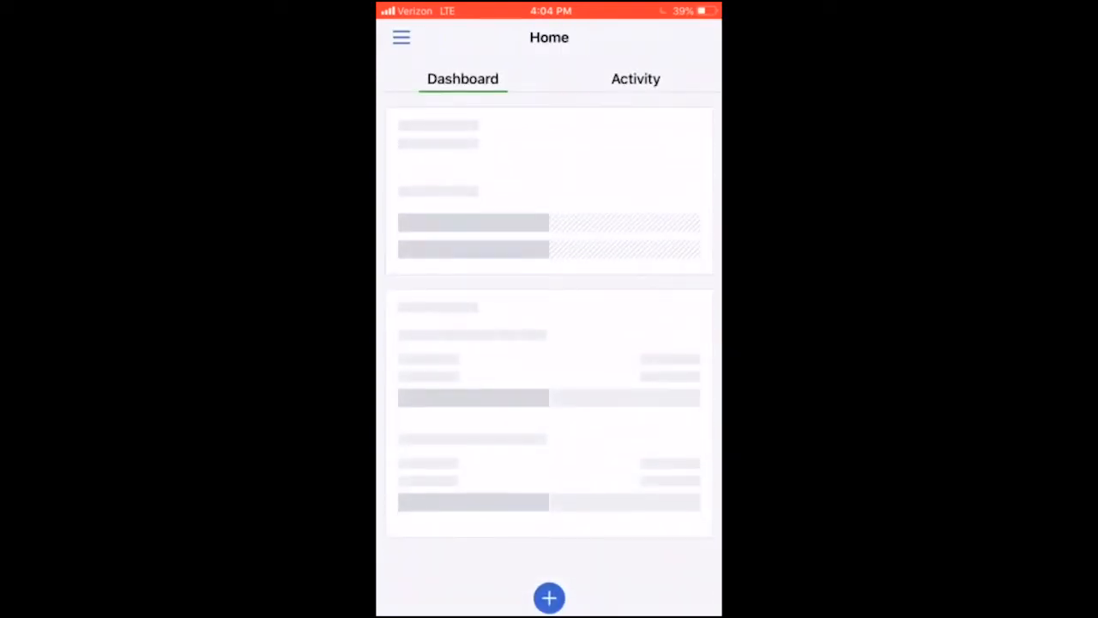
Step: Start a new expense in the mobile app with an amount of 500 and Other as the payment type
{"action": "left_click", "coordinate": [549, 598]}
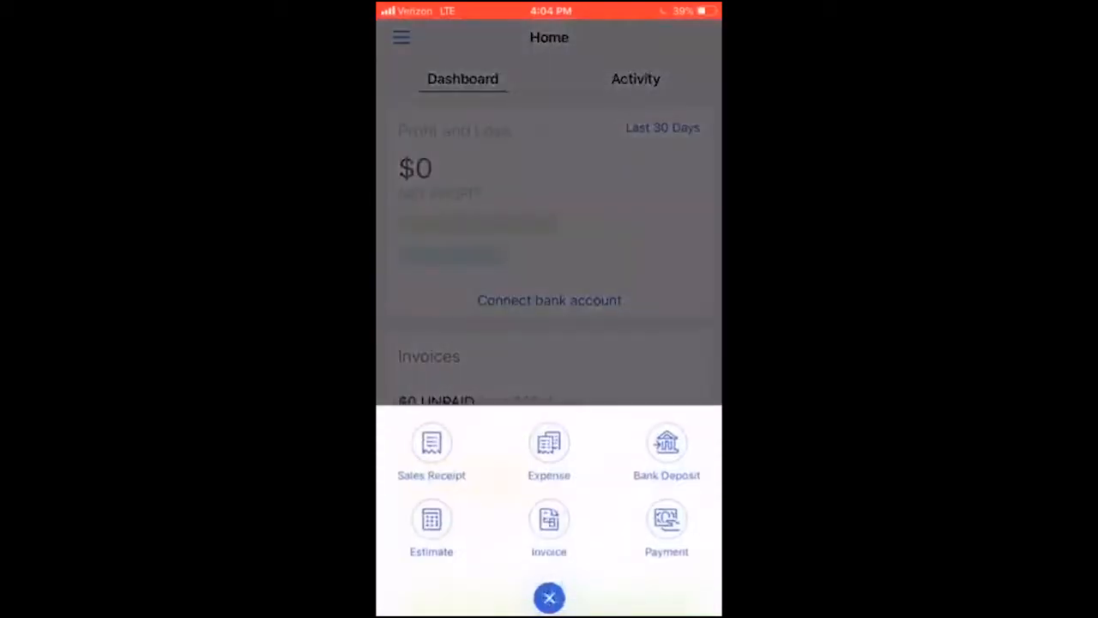
{"action": "left_click", "coordinate": [549, 450]}
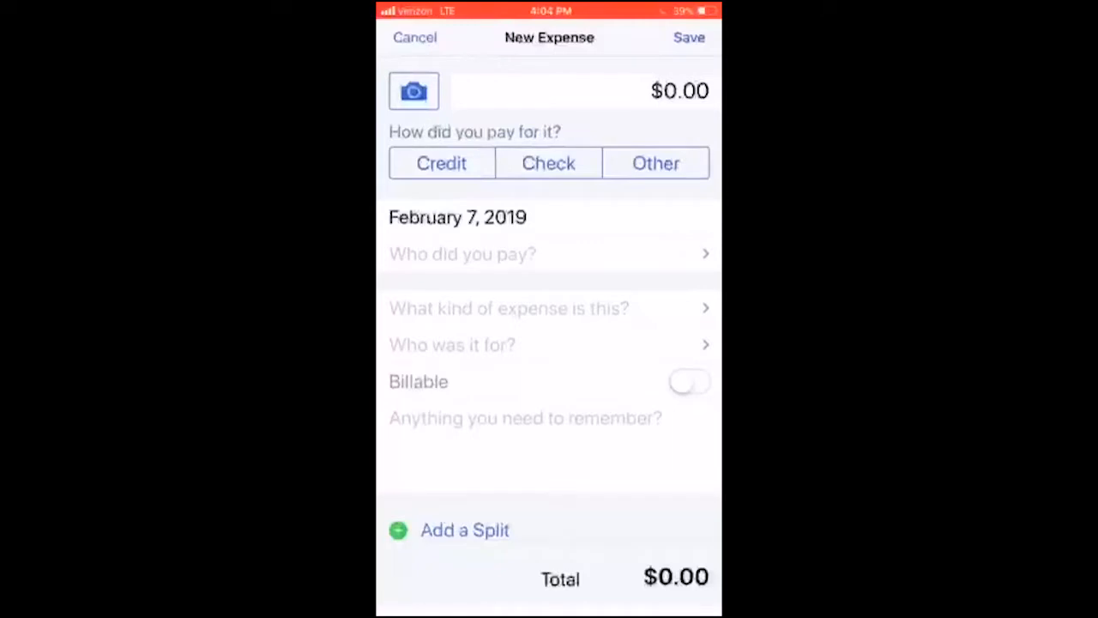
{"action": "left_click", "coordinate": [635, 91]}
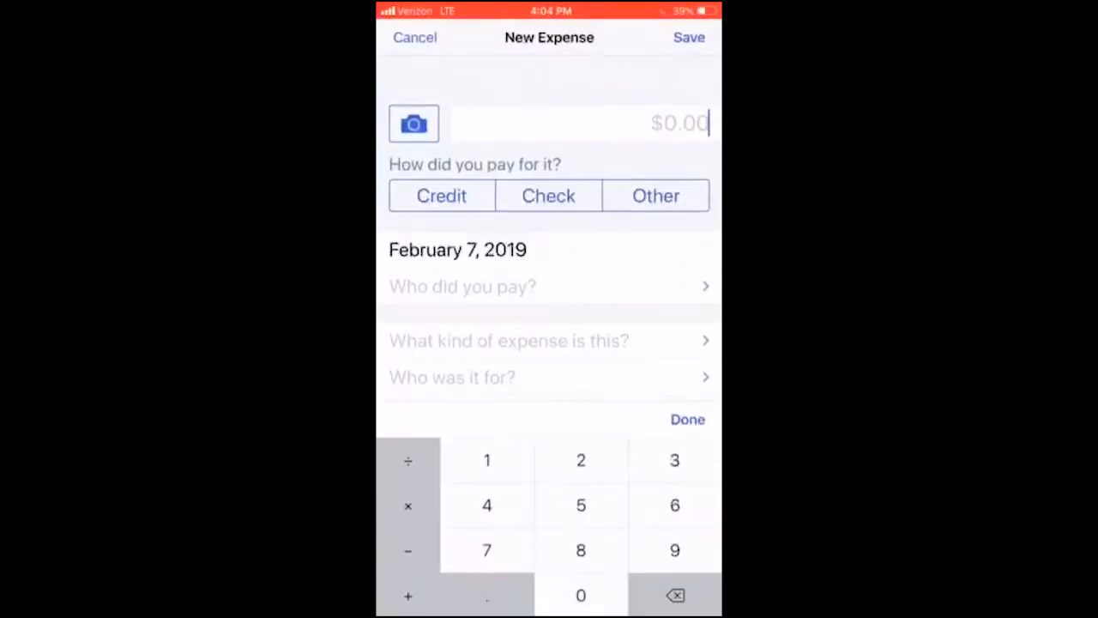
{"action": "type", "text": "500"}
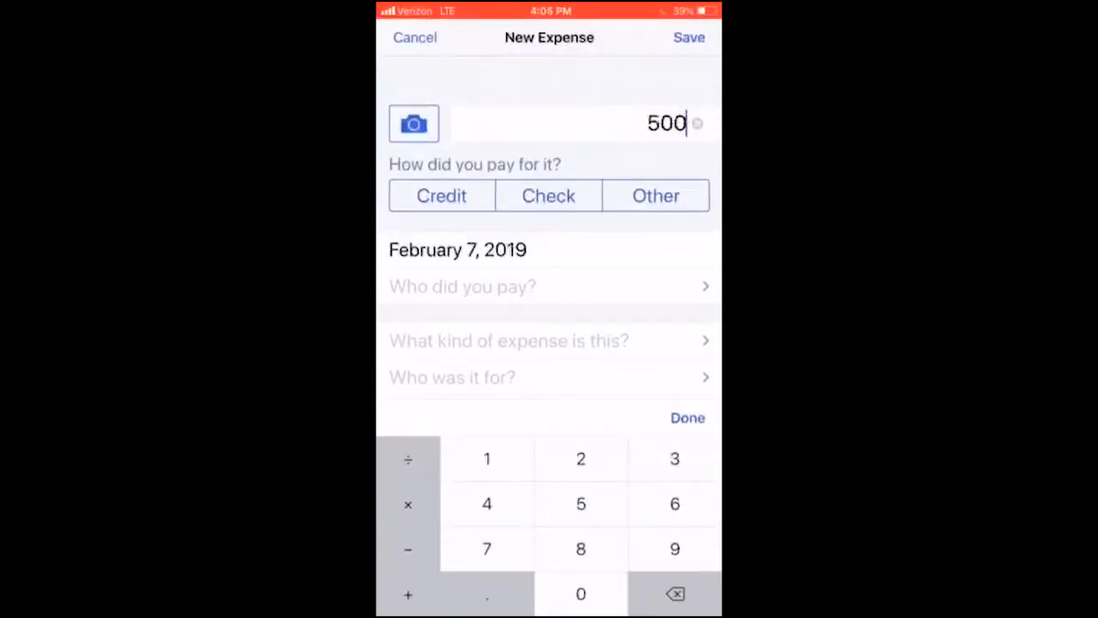
{"action": "left_click", "coordinate": [655, 195]}
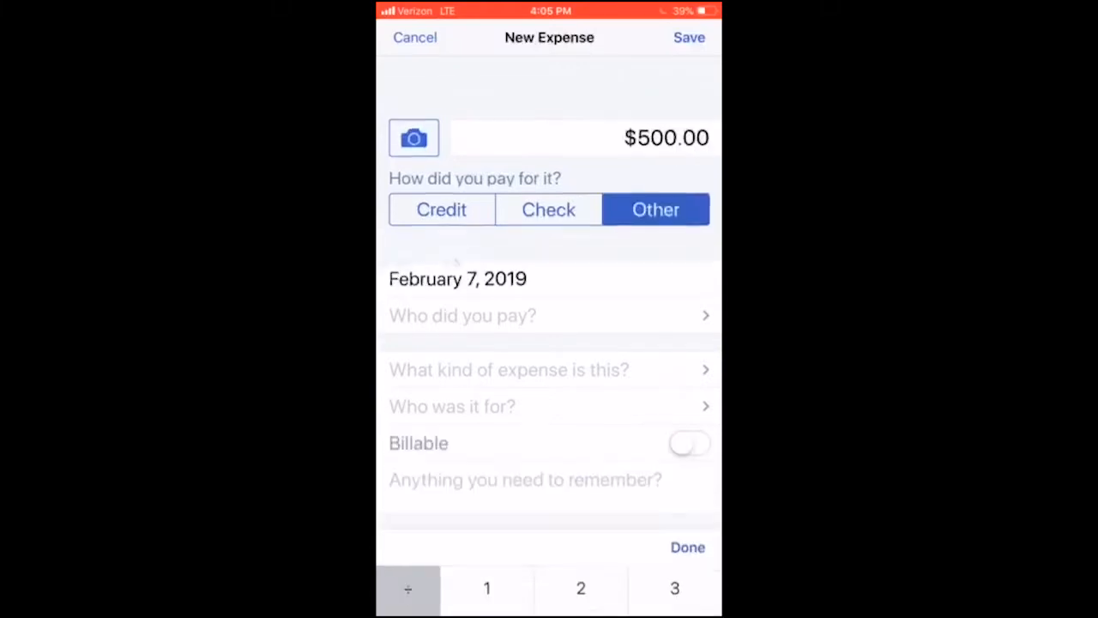
Step: View the account selection for the new expense and return to the form without choosing an account
{"action": "left_click", "coordinate": [635, 270]}
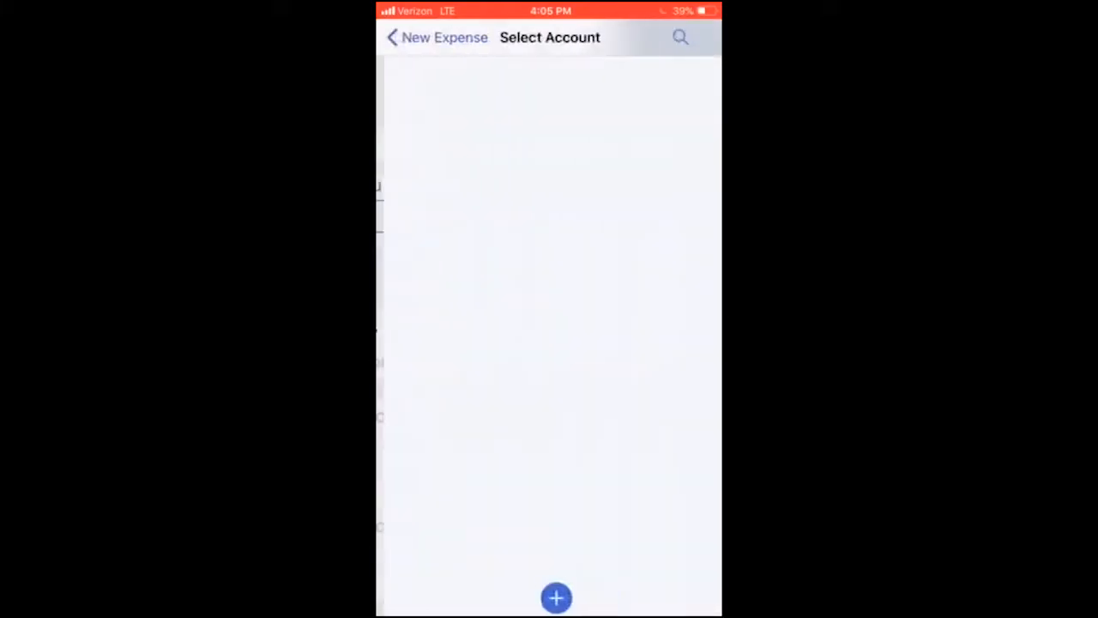
{"action": "left_click", "coordinate": [438, 37]}
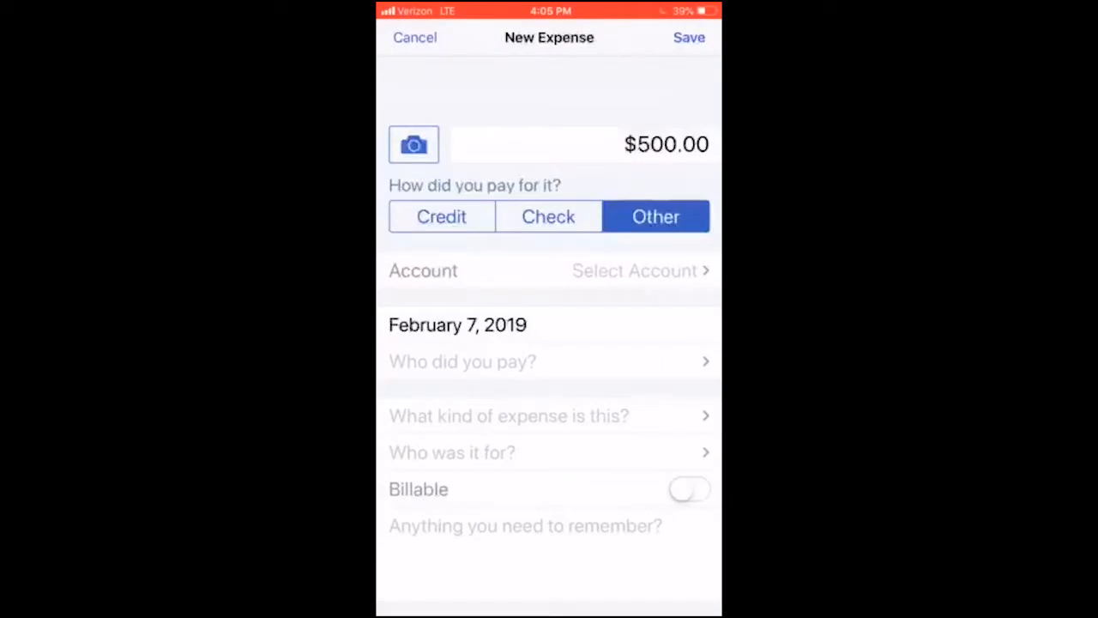
{"action": "scroll", "coordinate": [549, 355], "scroll_direction": "down", "scroll_amount": 1}
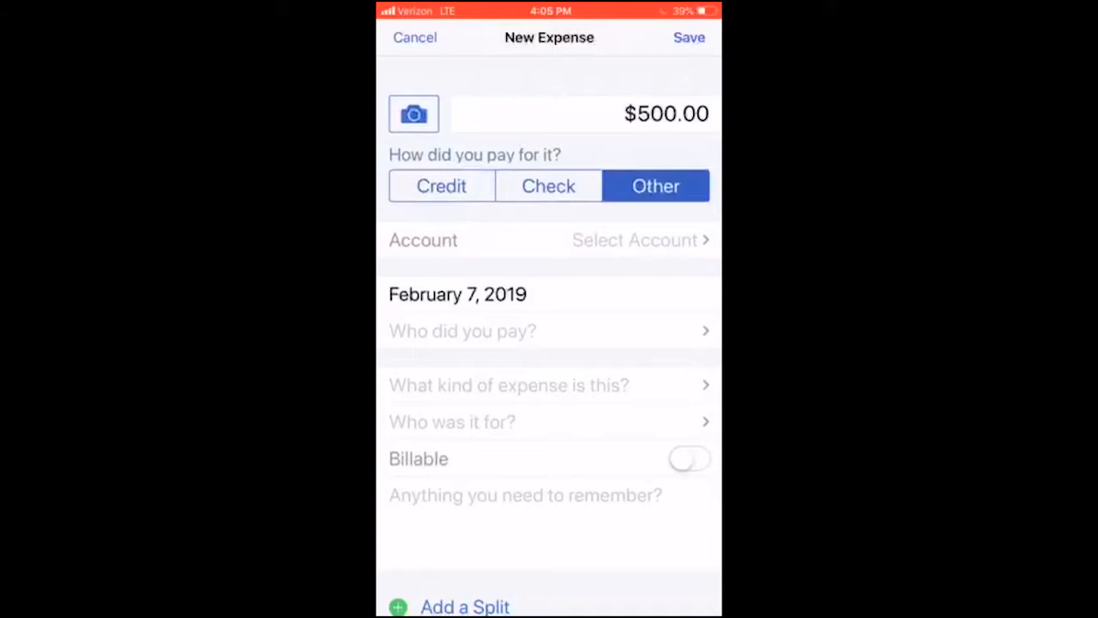
Step: Check the receipt photo options, dismiss them, and look over the remaining expense fields down to the memo
{"action": "left_click", "coordinate": [414, 114]}
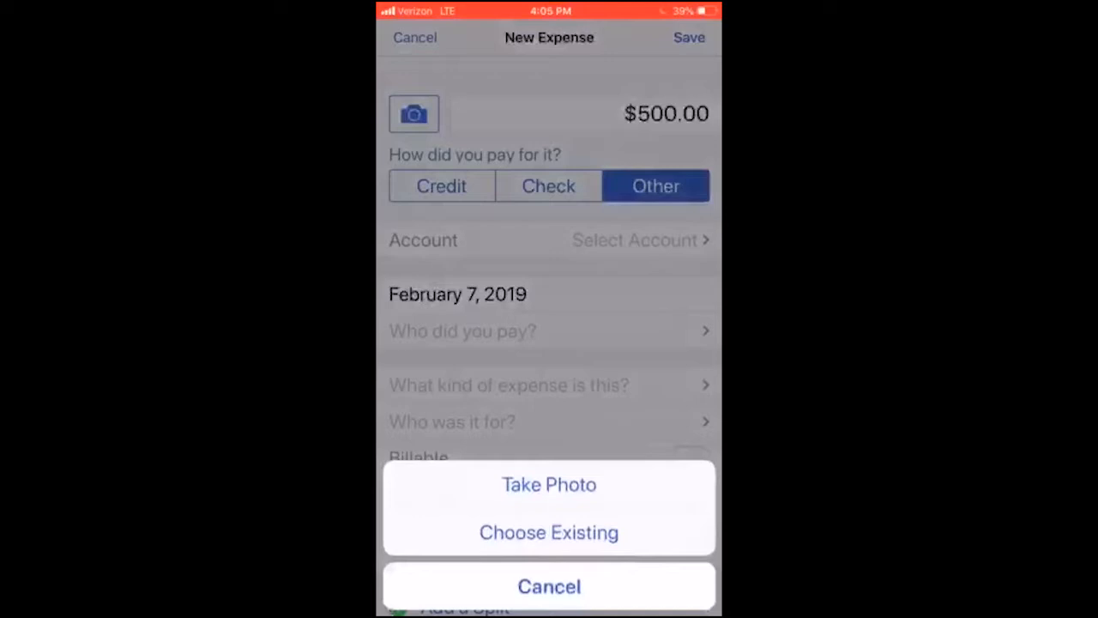
{"action": "left_click", "coordinate": [549, 586]}
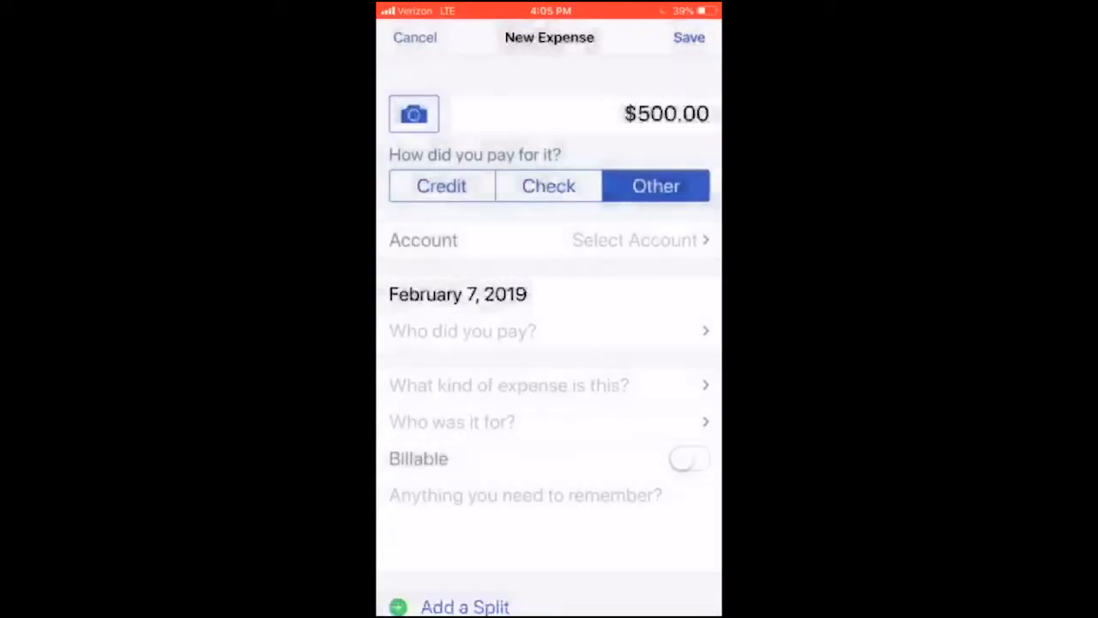
{"action": "scroll", "coordinate": [549, 326], "scroll_direction": "down", "scroll_amount": 5}
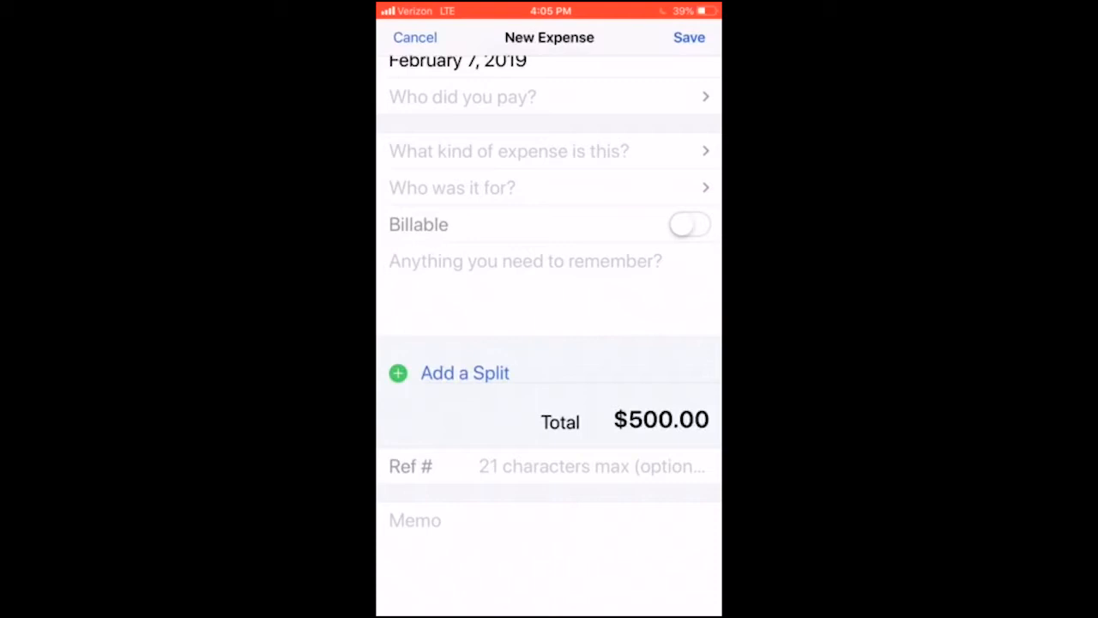
{"action": "scroll", "coordinate": [549, 334], "scroll_direction": "down", "scroll_amount": 1}
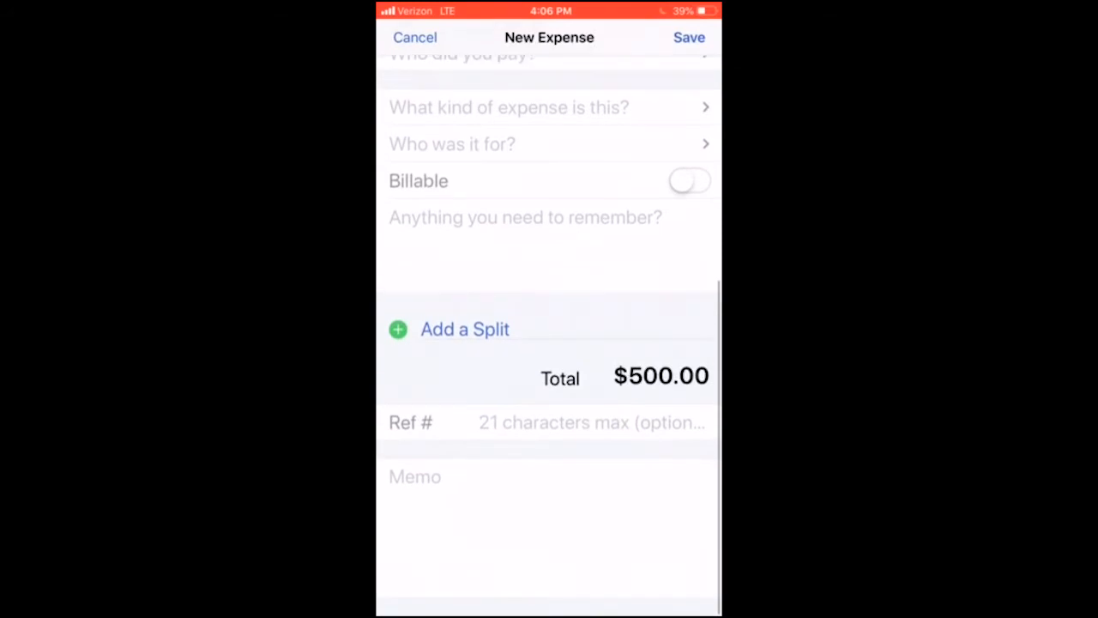
{"action": "scroll", "coordinate": [549, 335], "scroll_direction": "up", "scroll_amount": 4}
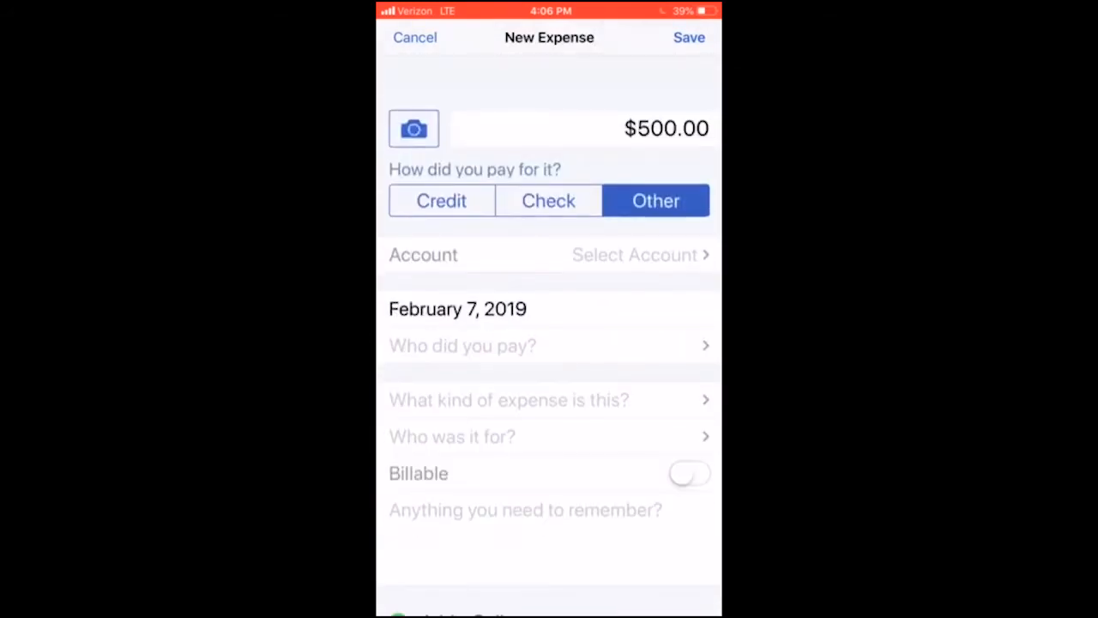
Step: Switch the expense's payment type between Check and Credit, and set it back to Other
{"action": "left_click", "coordinate": [548, 200]}
{"action": "left_click", "coordinate": [442, 200]}
{"action": "scroll", "coordinate": [550, 363], "scroll_direction": "up", "scroll_amount": 1}
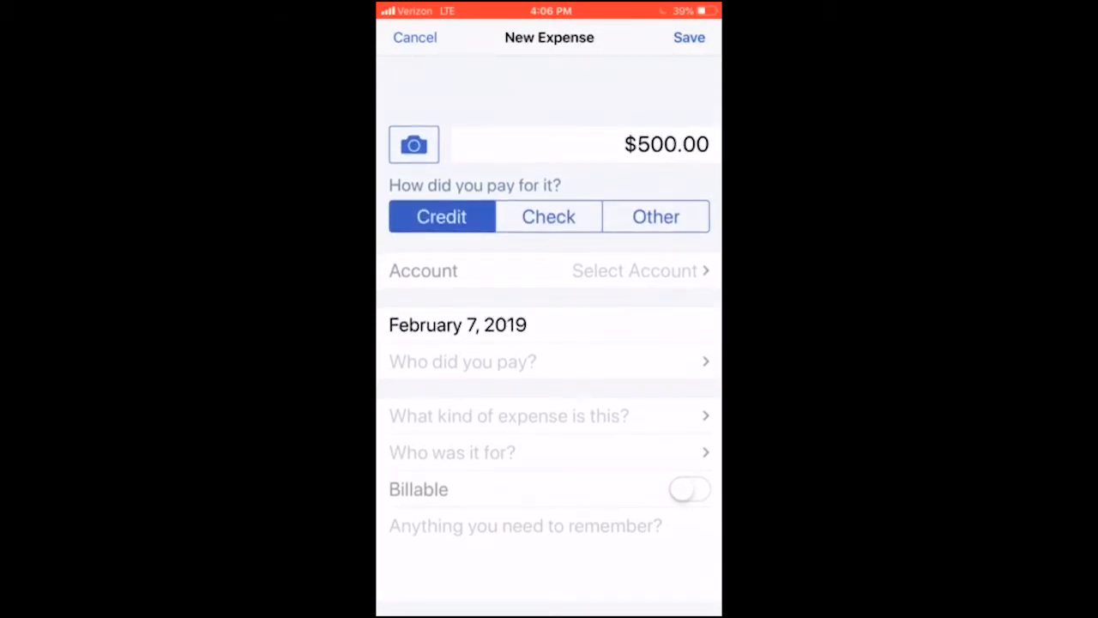
{"action": "left_click", "coordinate": [549, 217]}
{"action": "left_click", "coordinate": [655, 216]}
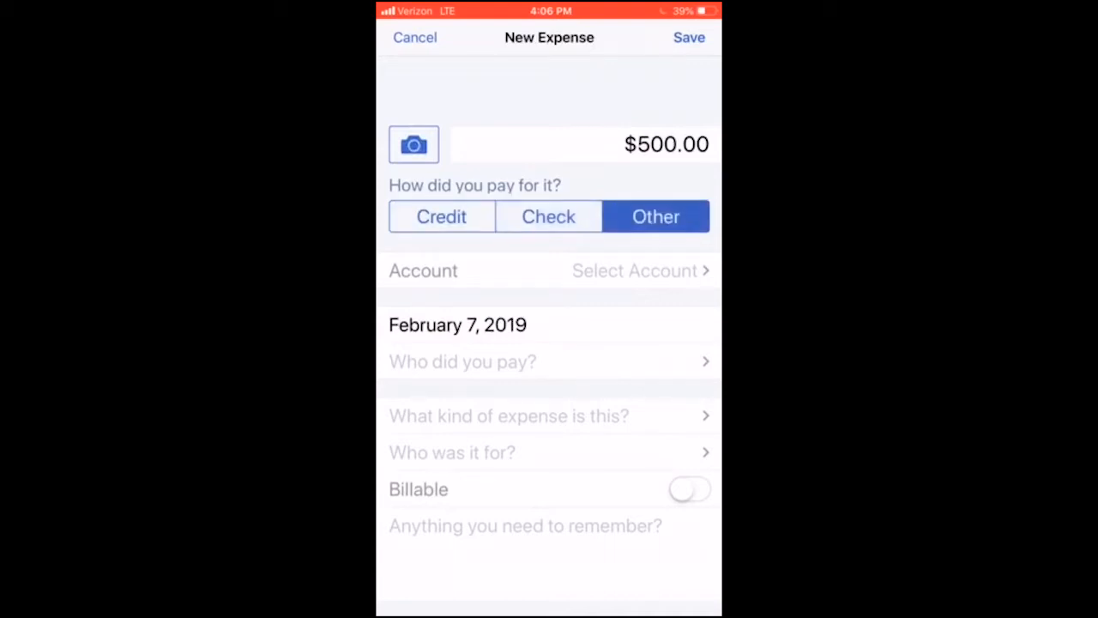